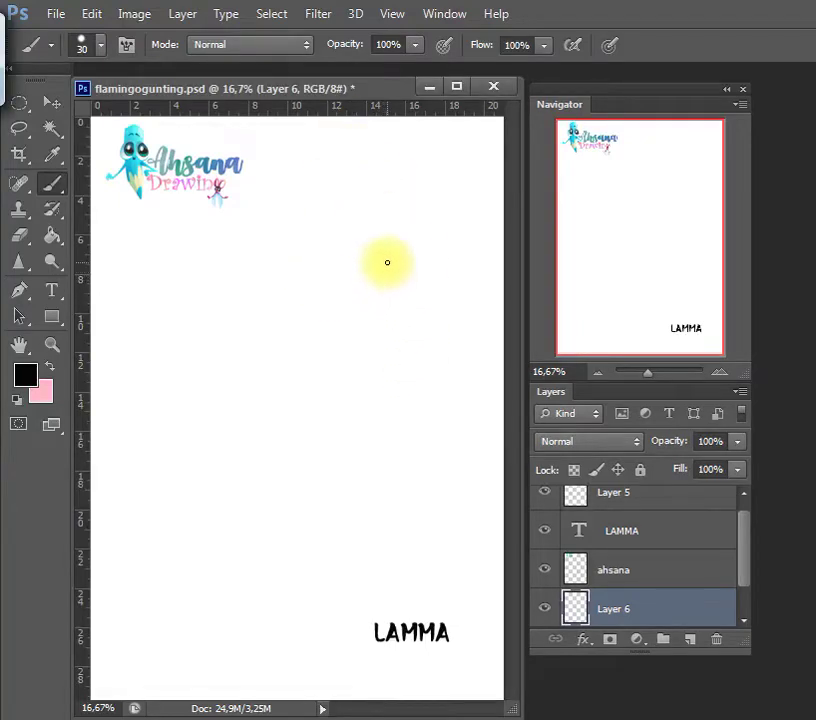
Draw the curved black chin line, retrying it several times with undo
drag(388, 262, 346, 343)
key(ctrl+z)
drag(383, 277, 337, 337)
key(ctrl+z)
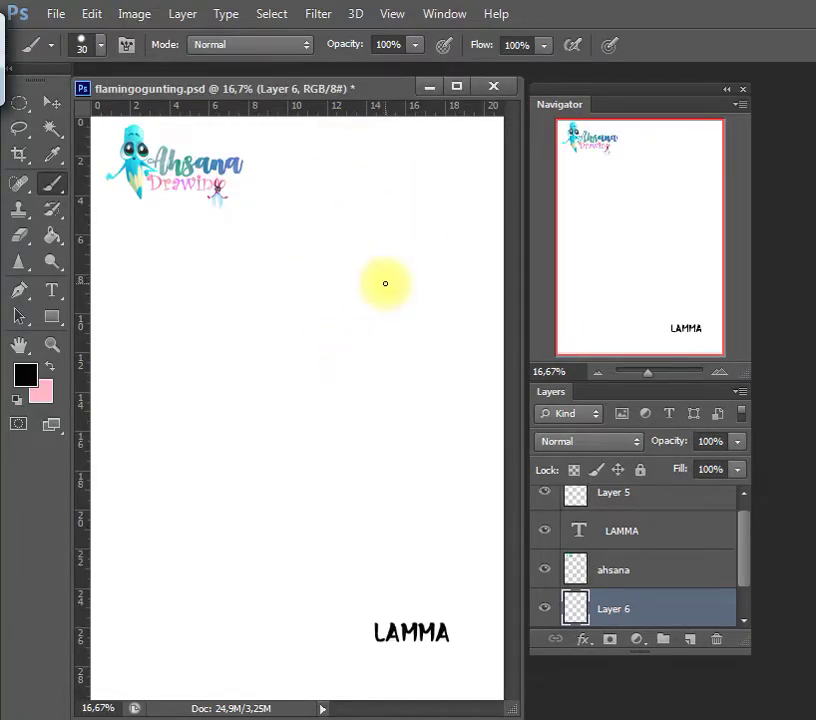
drag(385, 283, 295, 352)
key(ctrl+z)
drag(381, 289, 295, 348)
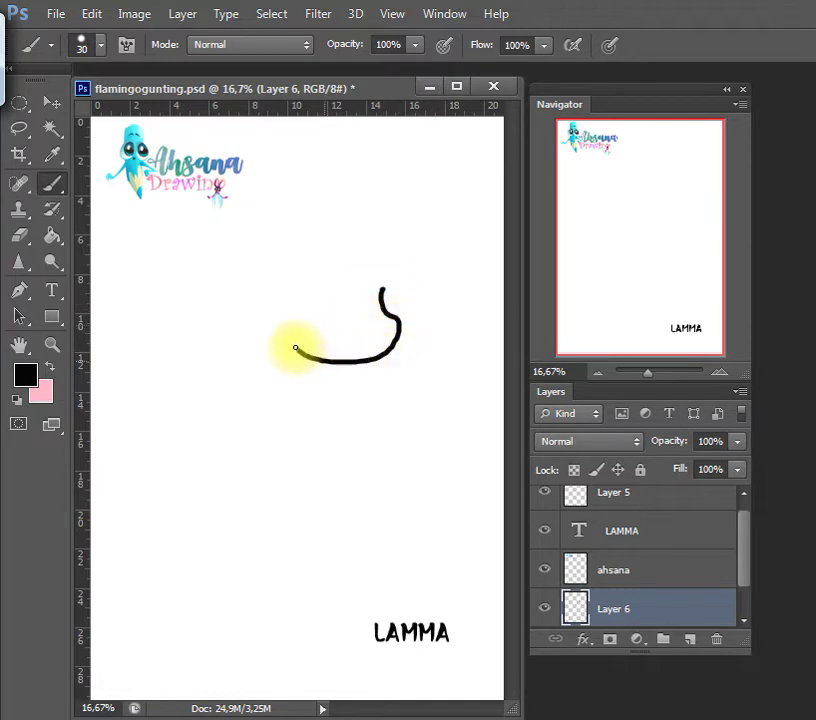
key(ctrl+z)
mouse_move(381, 300)
mouse_down()
mouse_move(324, 362)
mouse_move(305, 355)
mouse_up()
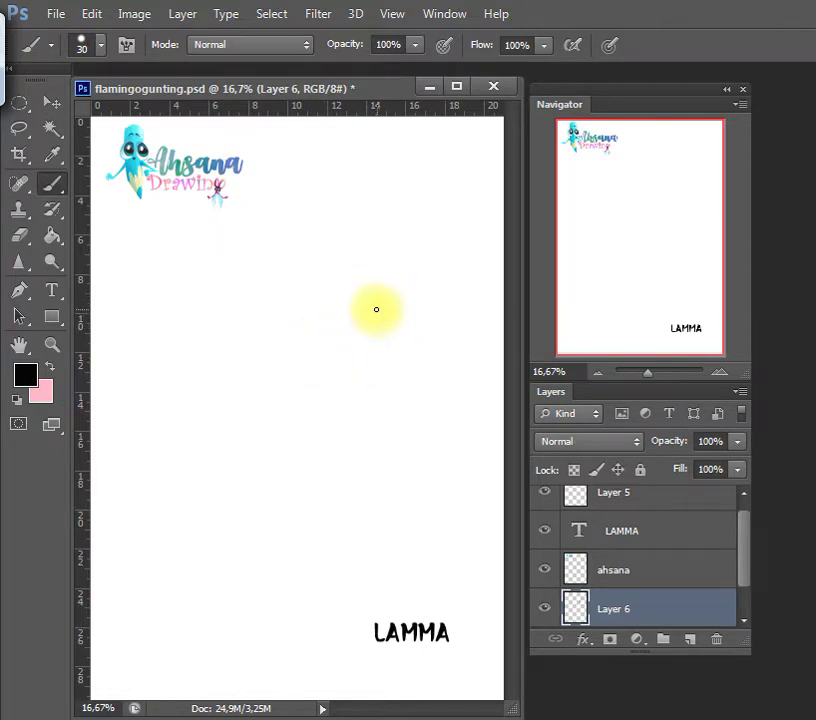
Sweep a right cheek line down into the chin after several undone attempts
mouse_move(376, 309)
mouse_down()
mouse_move(379, 332)
mouse_move(337, 375)
mouse_up()
key(ctrl+z)
drag(371, 306, 382, 346)
key(ctrl+z)
mouse_move(350, 278)
mouse_down()
mouse_move(370, 333)
mouse_move(324, 379)
mouse_move(286, 370)
mouse_up()
key(ctrl+z)
key(ctrl+z)
mouse_move(369, 326)
mouse_down()
mouse_move(290, 368)
mouse_move(277, 350)
mouse_up()
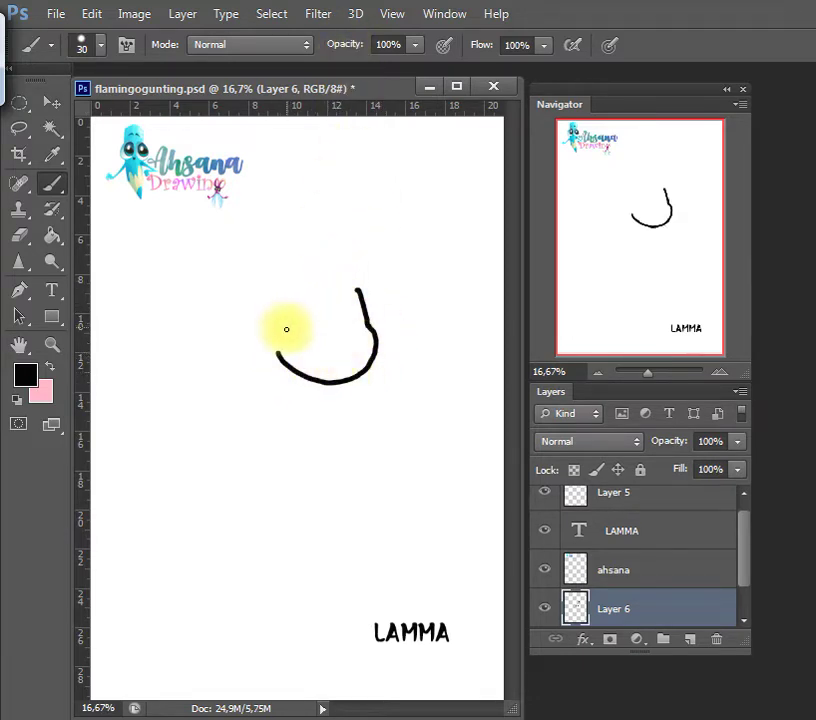
Erase the chin curve's left tail and redraw it extending further left
key(e)
drag(296, 353, 282, 370)
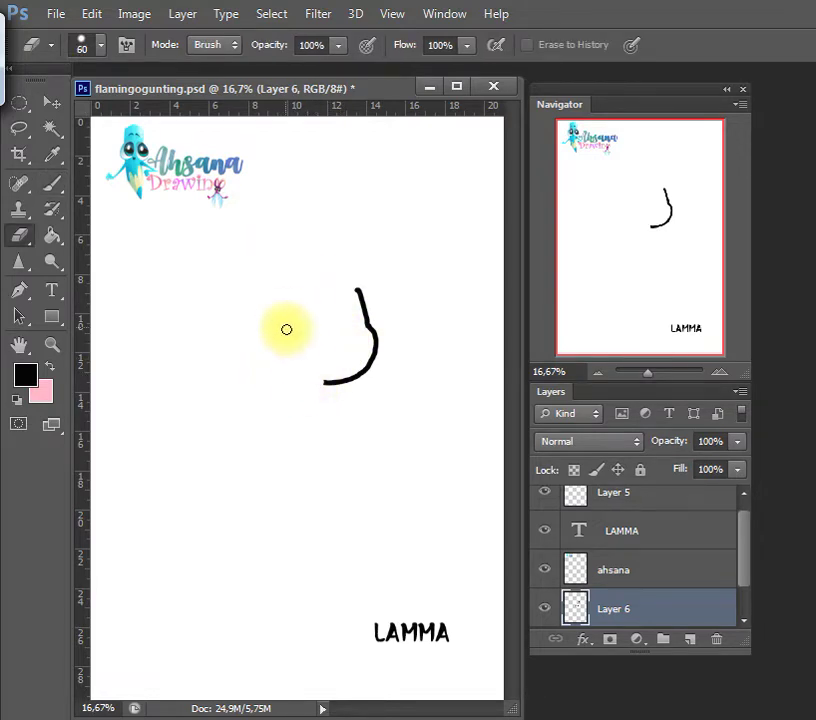
key(b)
mouse_move(325, 383)
mouse_down()
mouse_move(278, 374)
mouse_move(323, 383)
mouse_up()
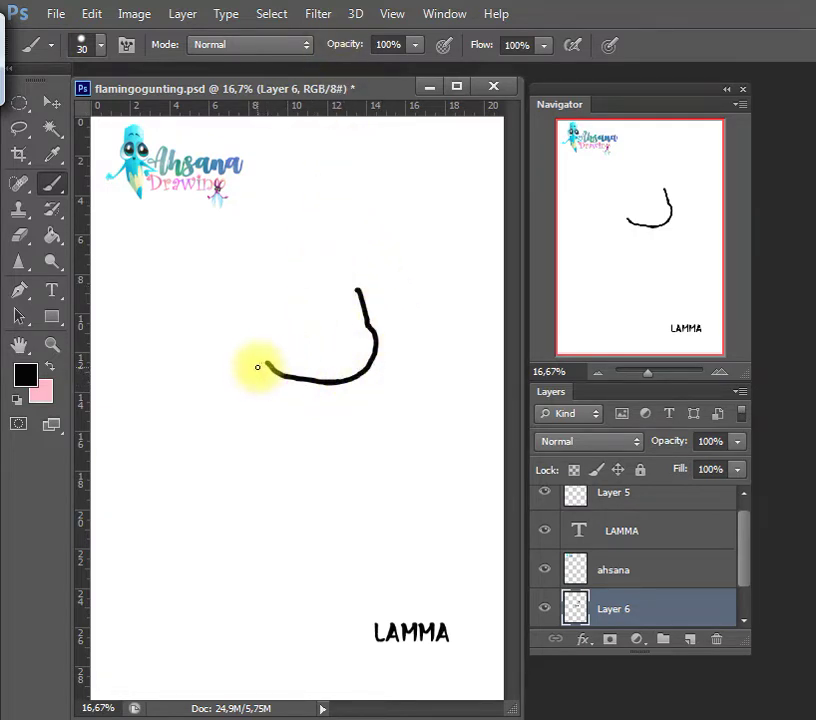
Curl the chin into a hook, dot the right eye, and size the brush to 25
mouse_move(257, 367)
mouse_down()
mouse_move(269, 342)
mouse_move(266, 277)
mouse_move(306, 288)
mouse_move(375, 279)
mouse_up()
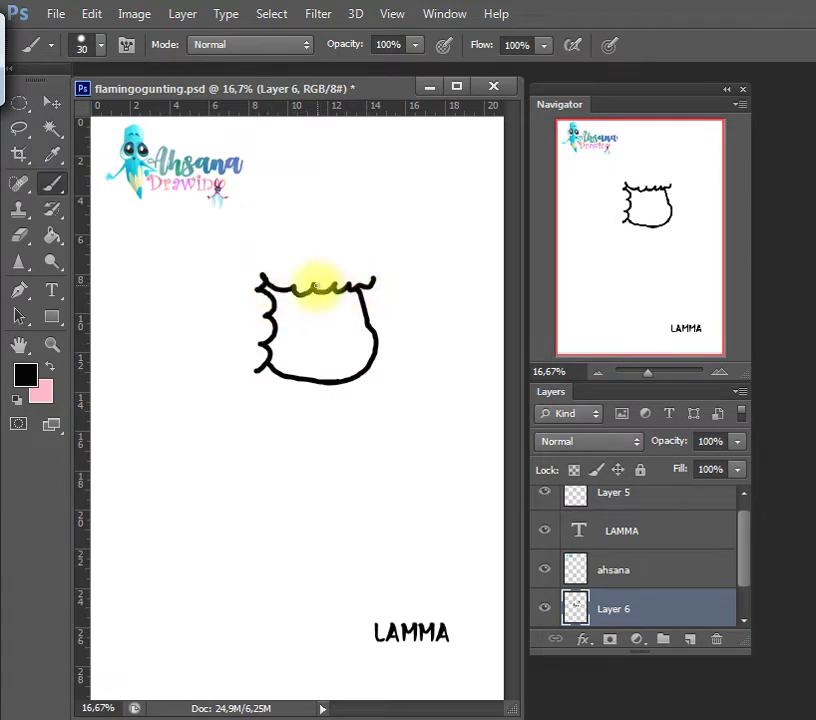
key(bracketright)
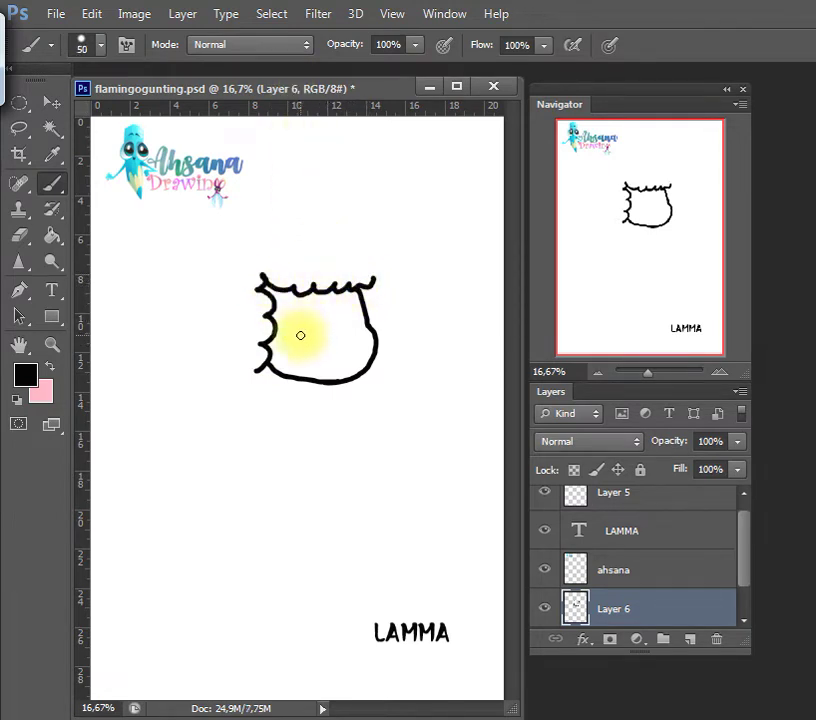
click(348, 326)
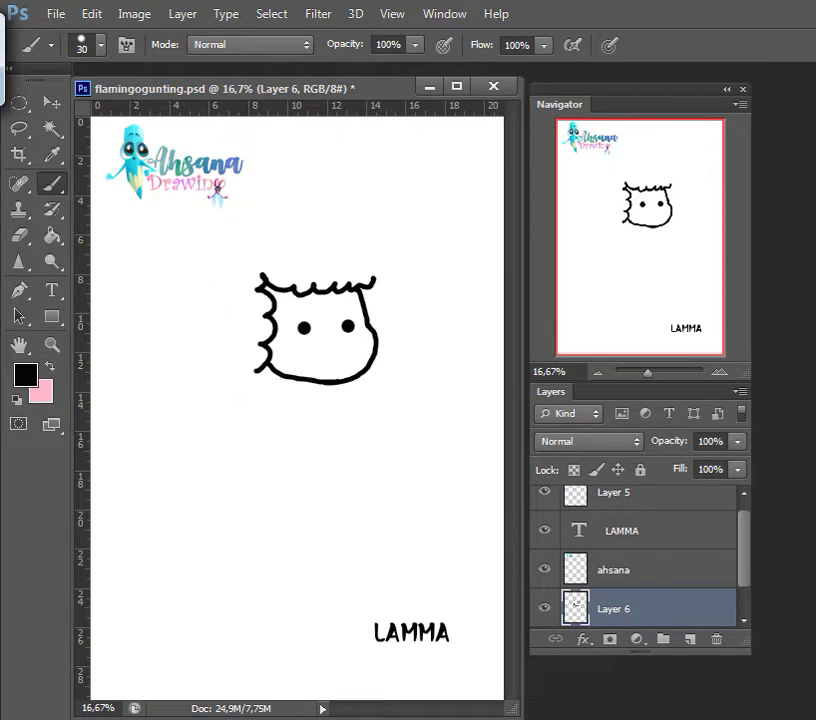
drag(337, 337, 323, 342)
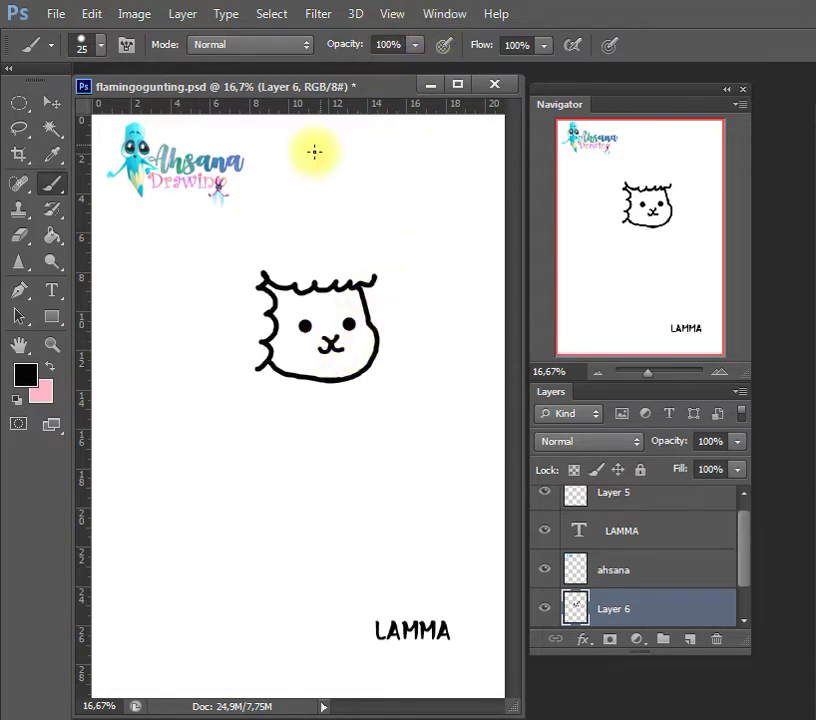
Draw wavy wool over the head's top and left side, plus two pointed ears
mouse_move(269, 234)
mouse_down()
mouse_move(310, 230)
mouse_move(378, 268)
mouse_move(402, 323)
mouse_move(405, 355)
mouse_up()
mouse_move(268, 233)
mouse_down()
mouse_move(220, 279)
mouse_move(215, 345)
mouse_move(232, 367)
mouse_up()
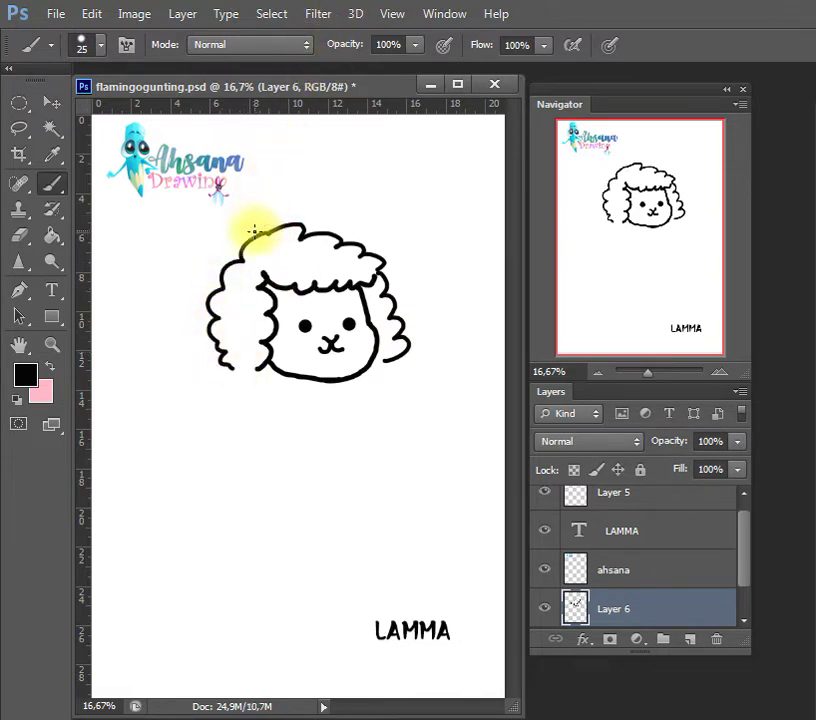
drag(244, 243, 273, 228)
mouse_move(322, 240)
mouse_down()
mouse_move(342, 233)
mouse_move(356, 245)
mouse_up()
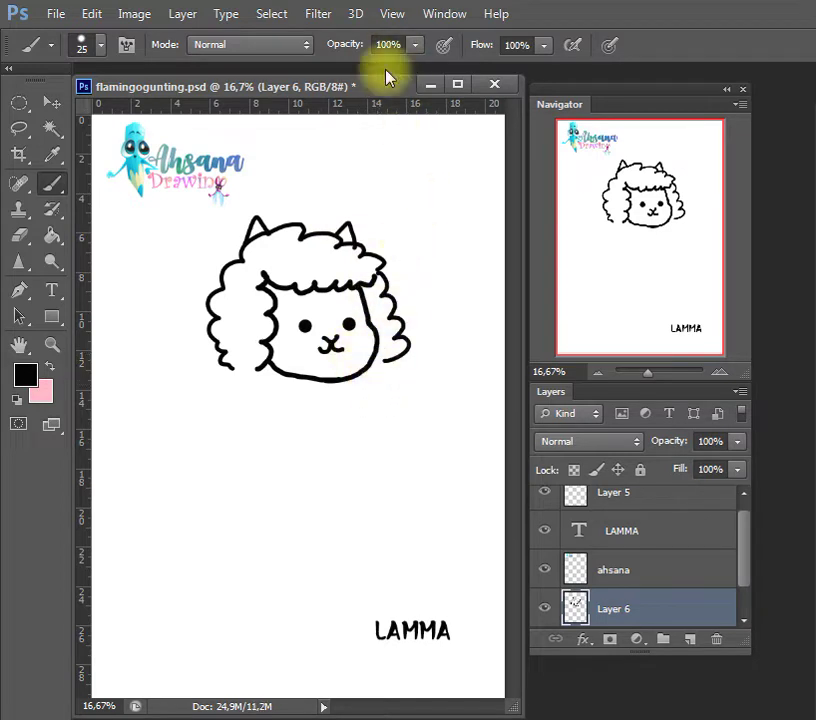
key(ctrl+t)
Scale the head to about 90%, then draw the wavy neck sides and back line
drag(405, 219, 390, 221)
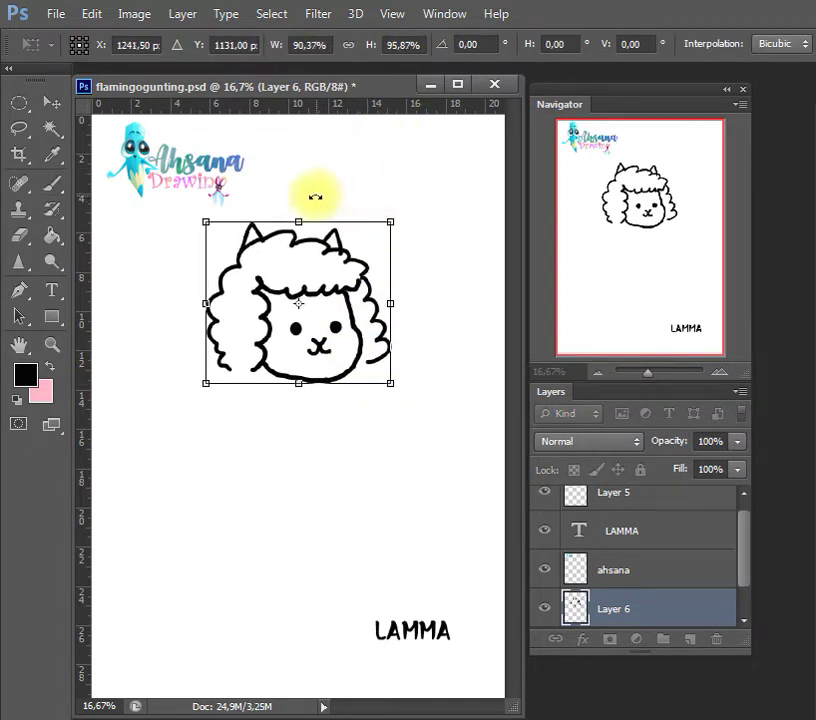
key(Return)
key(b)
drag(217, 352, 223, 462)
drag(373, 362, 370, 437)
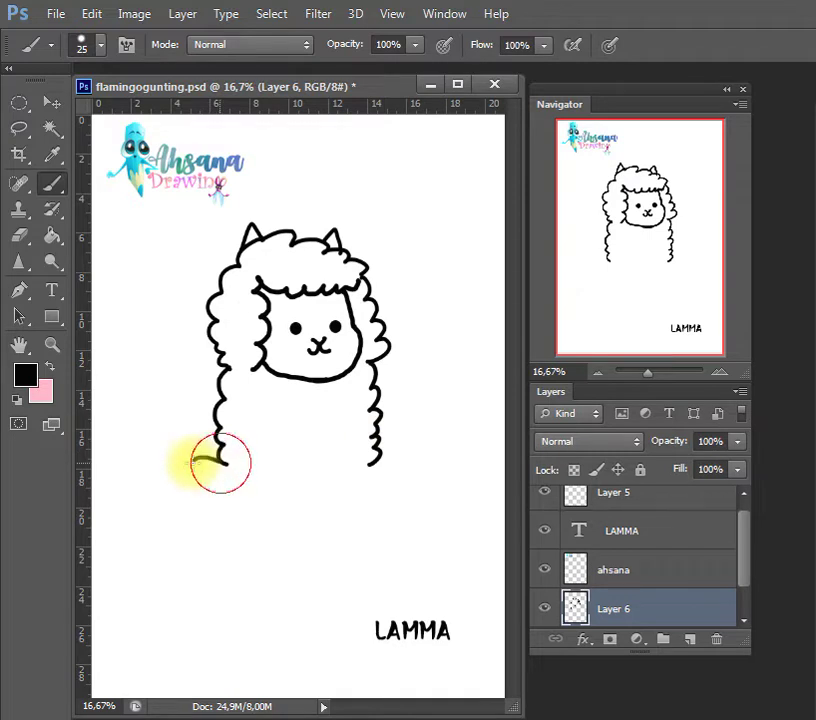
mouse_move(220, 463)
mouse_down()
mouse_move(130, 468)
mouse_move(127, 556)
mouse_move(288, 568)
mouse_move(361, 550)
mouse_move(382, 497)
mouse_move(378, 463)
mouse_up()
Shrink and reposition the whole llama, then erase part of its right outline
key(ctrl+t)
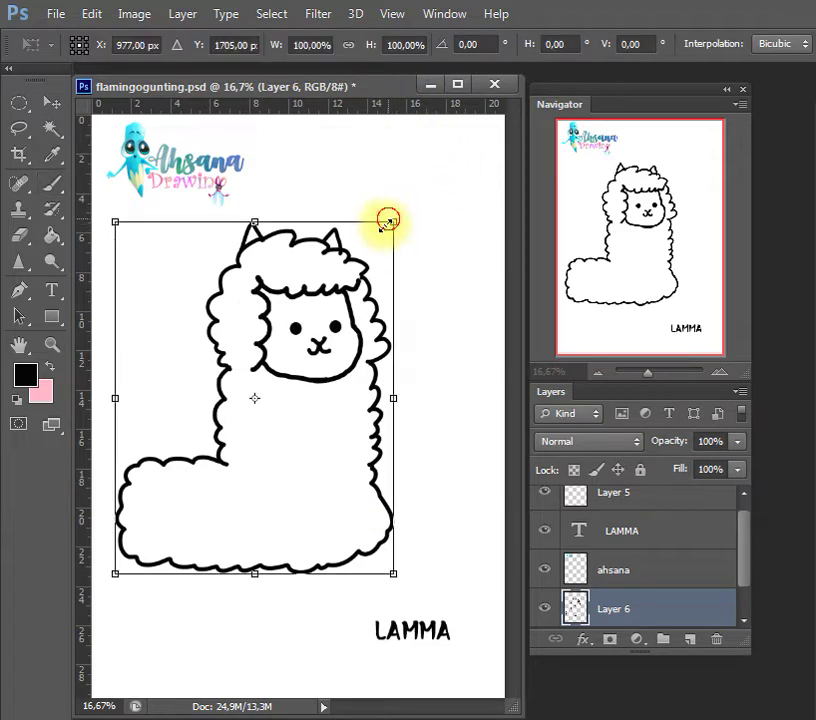
mouse_move(386, 219)
mouse_down()
mouse_move(346, 279)
mouse_move(400, 262)
mouse_up()
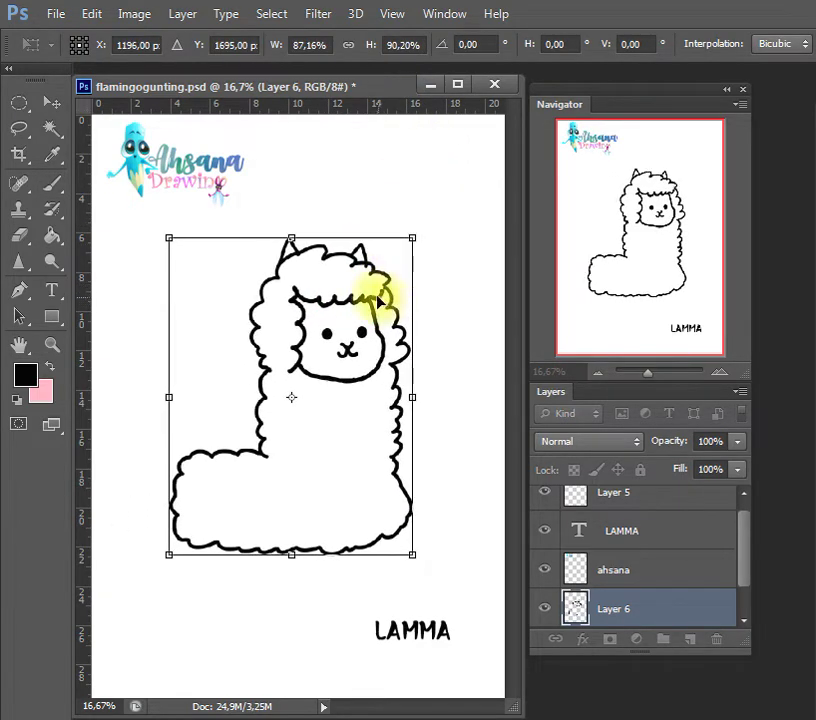
key(Return)
key(b)
key(e)
drag(411, 480, 405, 512)
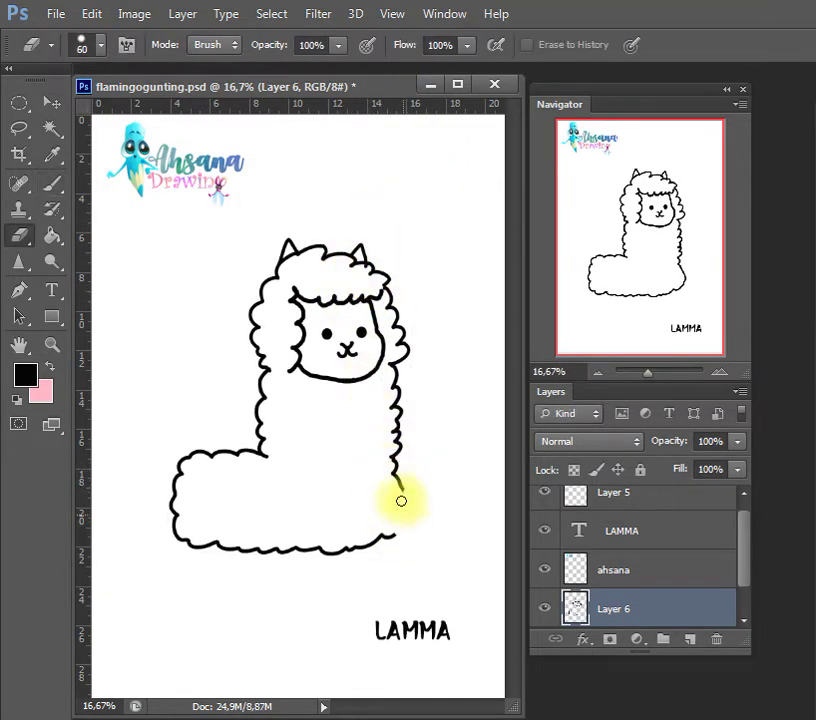
Add curly fur along the llama's right side and a curly tail on the left
key(b)
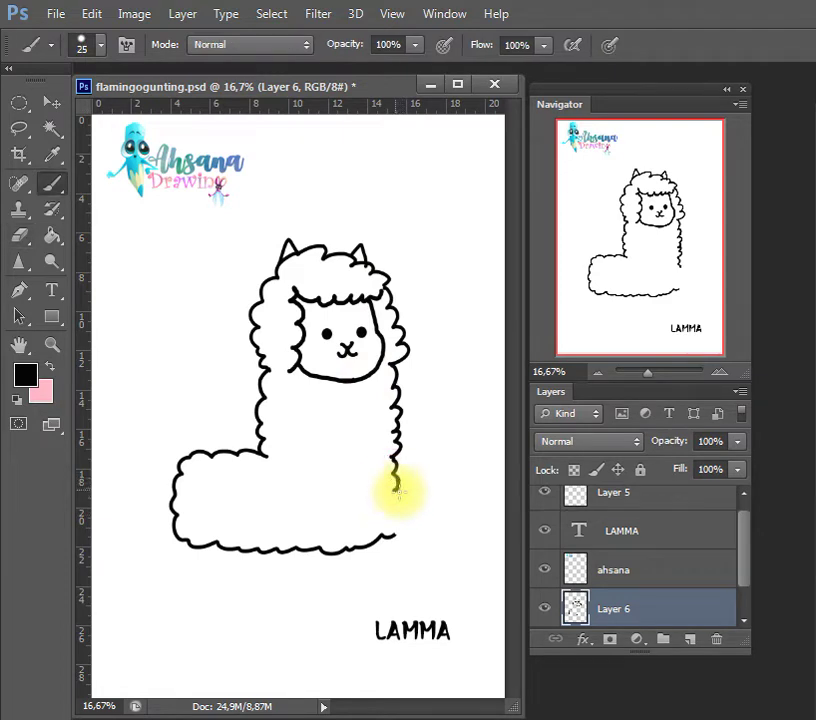
drag(398, 488, 388, 528)
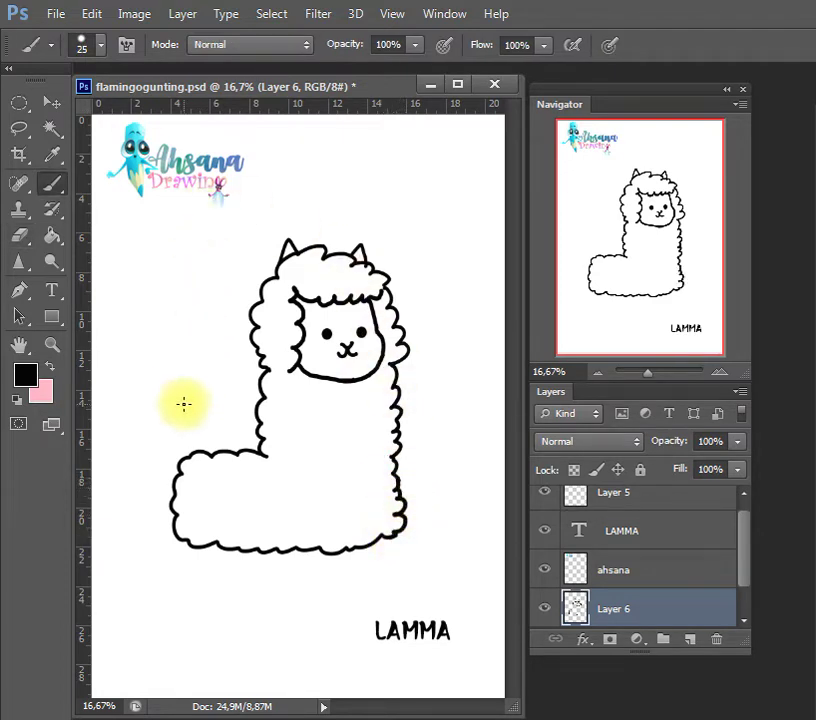
mouse_move(182, 450)
mouse_down()
mouse_move(165, 468)
mouse_move(183, 465)
mouse_up()
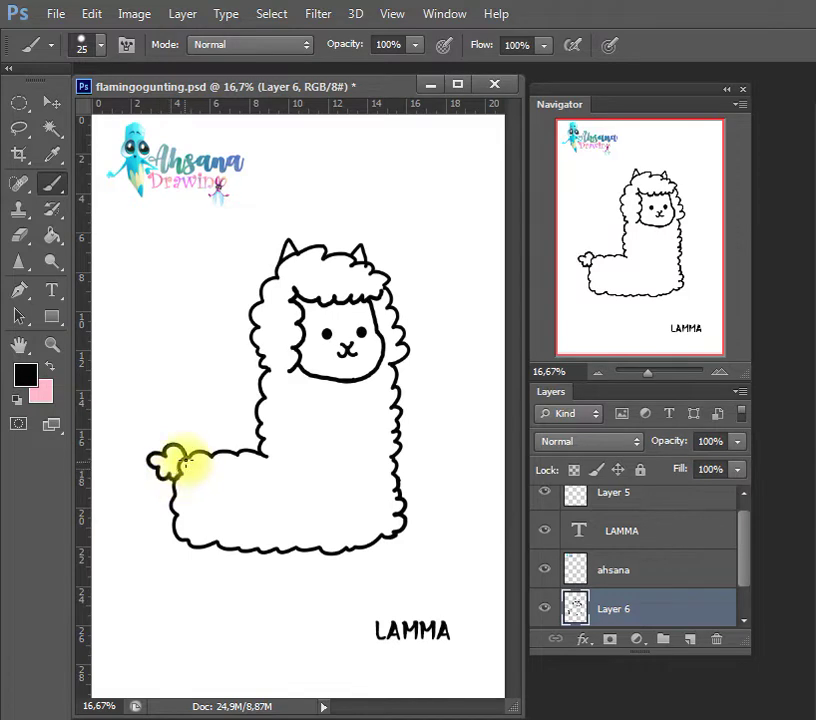
Draw a front leg and two back legs, redrawing the second back leg narrower
drag(186, 540, 212, 579)
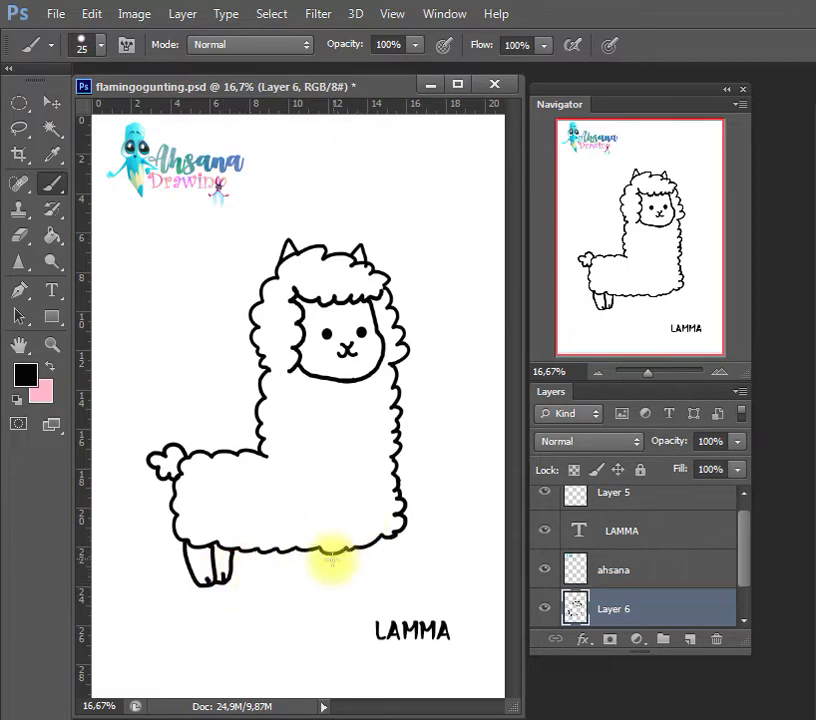
drag(315, 550, 337, 590)
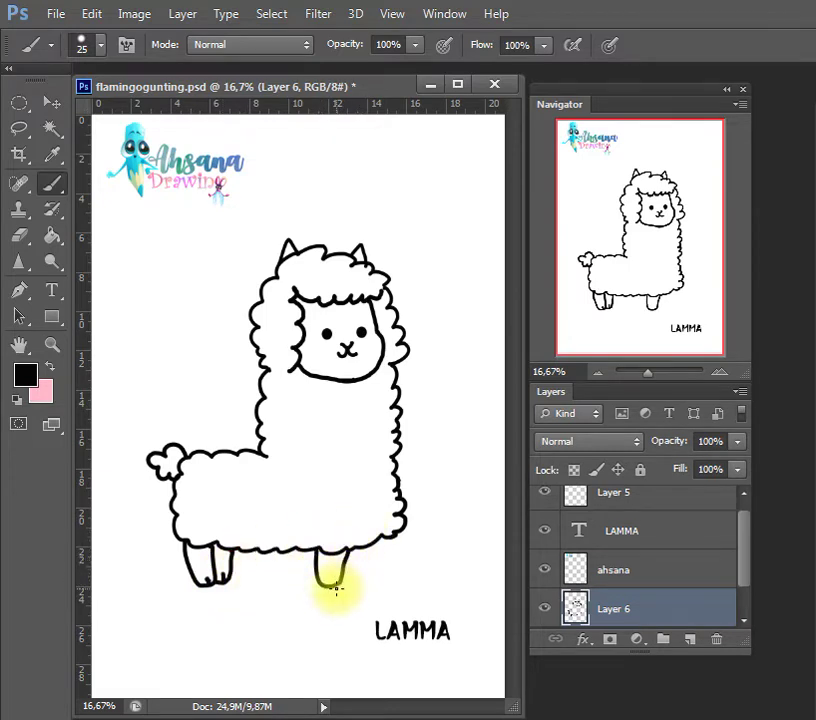
mouse_move(357, 546)
mouse_down()
mouse_move(351, 579)
mouse_move(392, 540)
mouse_up()
key(ctrl+z)
drag(364, 579, 385, 537)
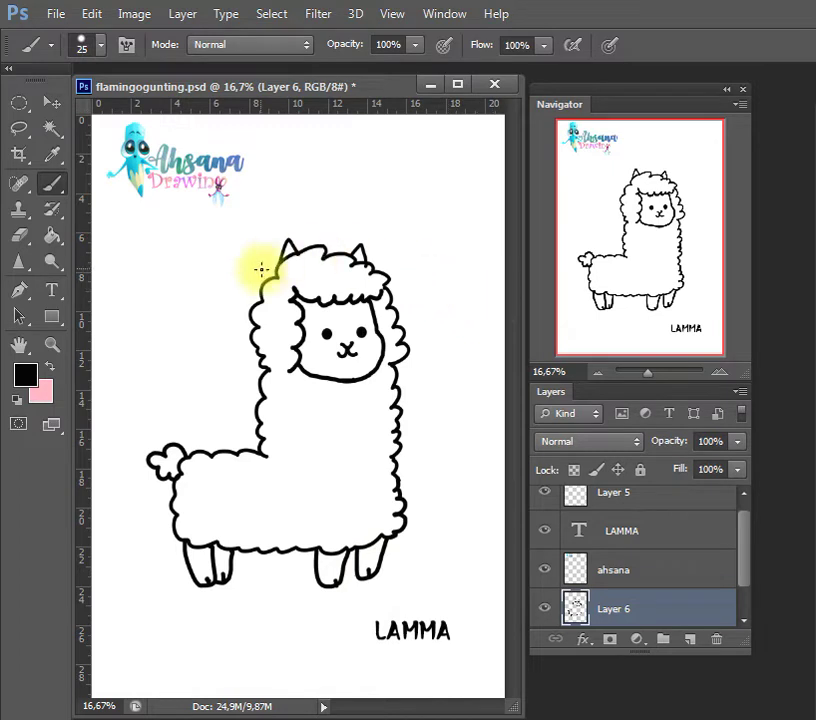
Redraw the back-leg outline in black and clean up stray marks with the Eraser
key(e)
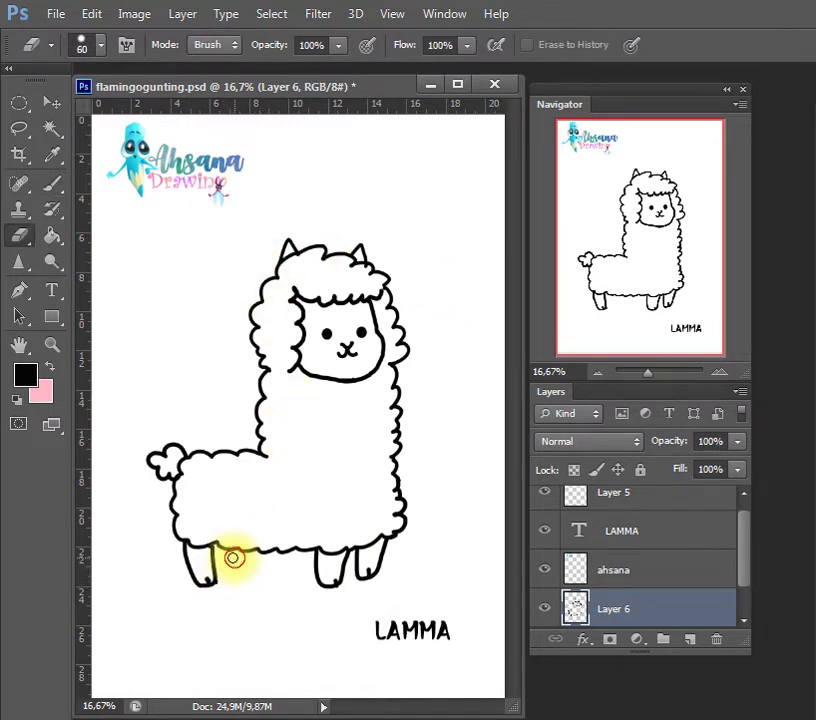
key(b)
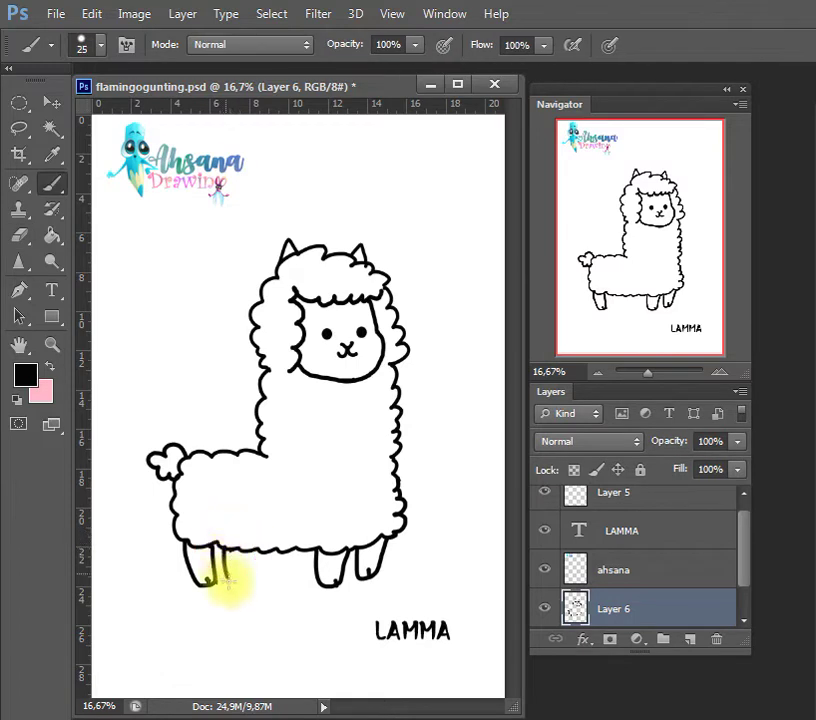
mouse_move(222, 545)
mouse_down()
mouse_move(231, 586)
mouse_move(241, 582)
mouse_up()
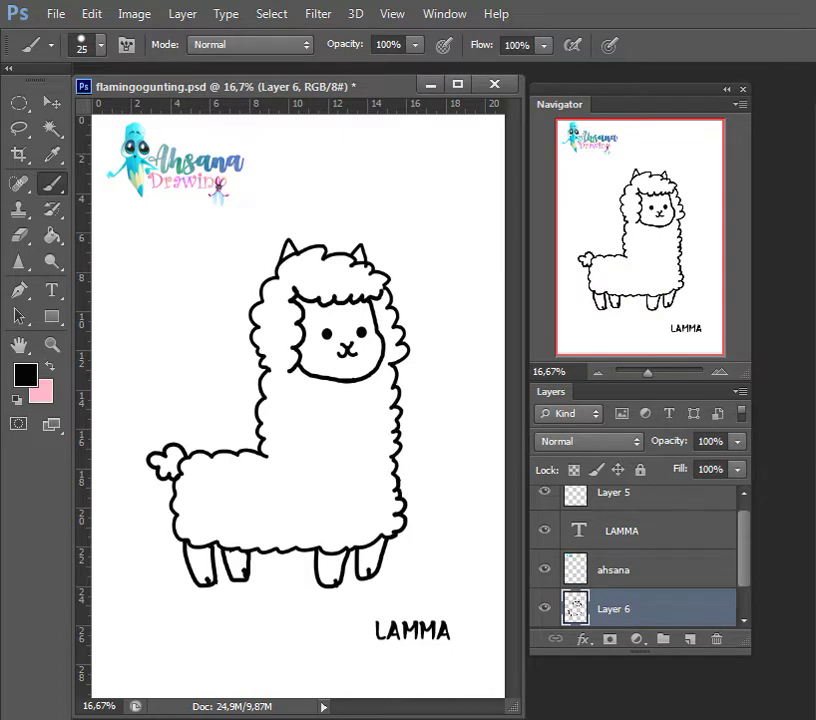
scroll(640, 560, up, 1)
key(e)
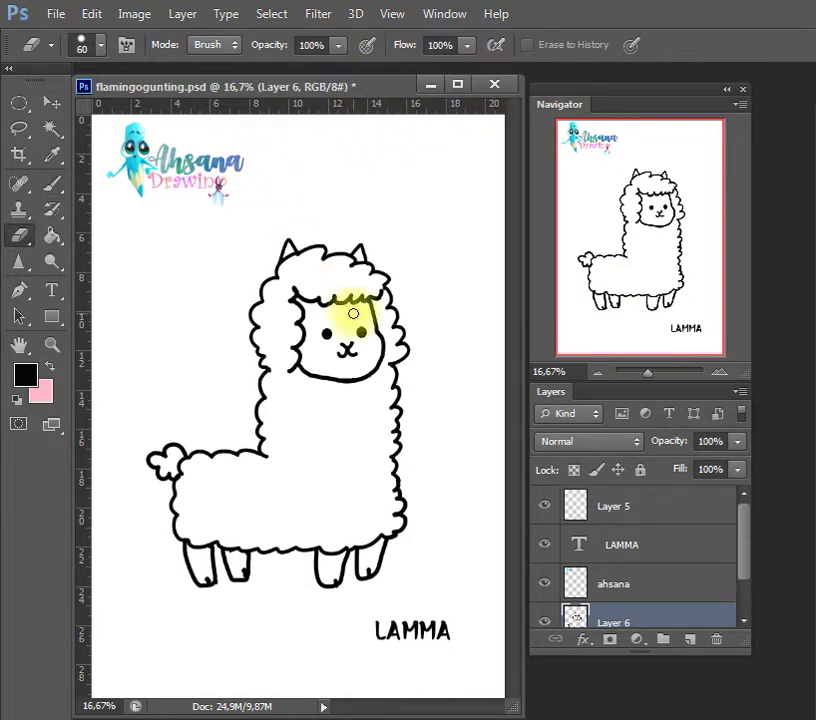
Magic Wand select the face interior and all four legs
key(w)
click(345, 325)
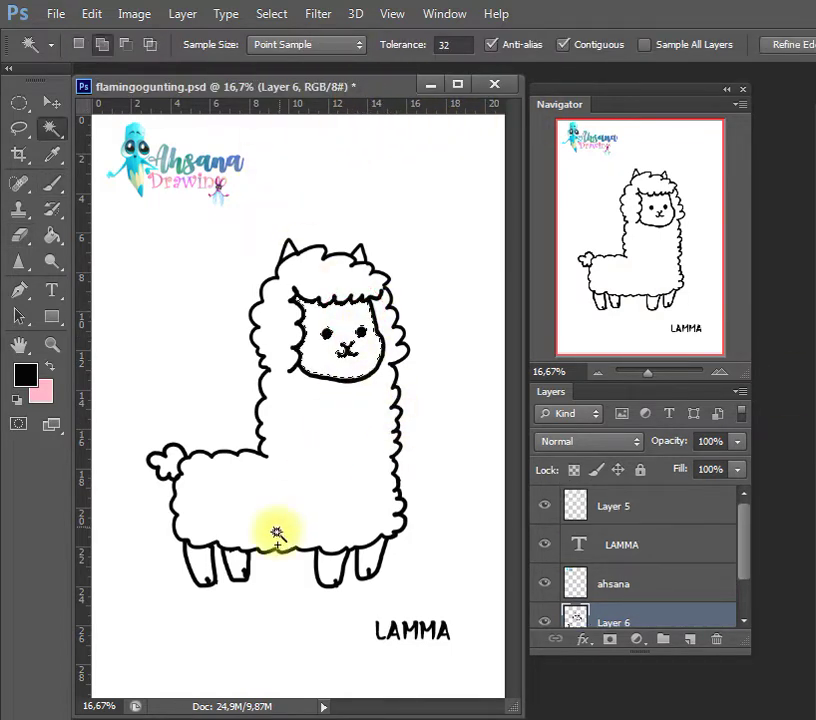
click(193, 565)
click(234, 567)
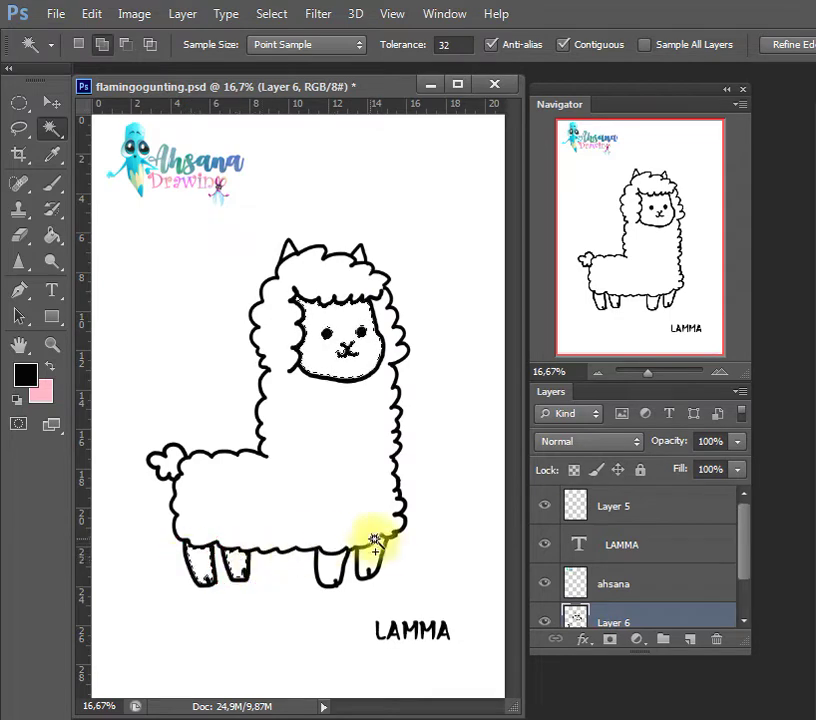
click(326, 560)
click(377, 548)
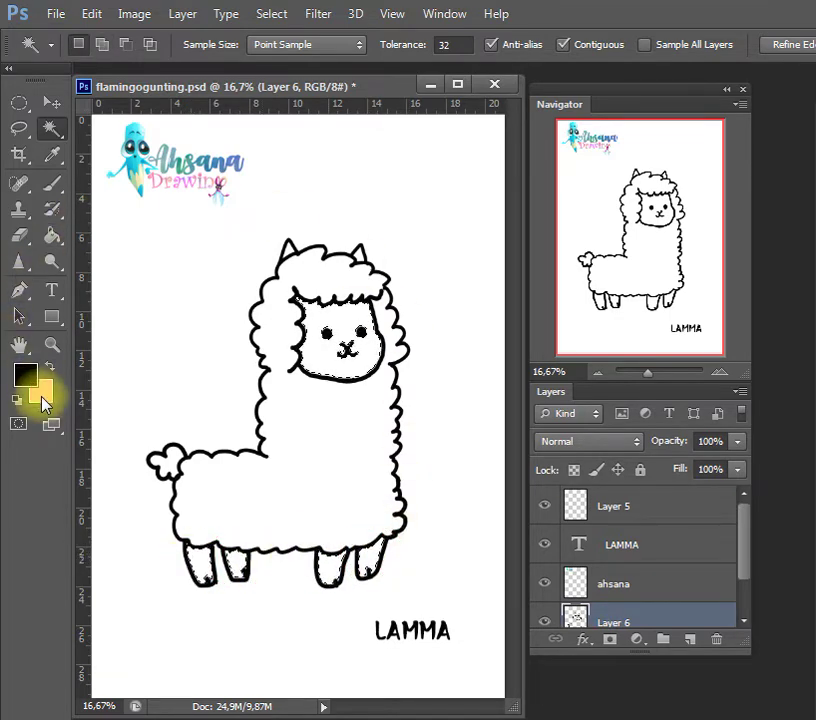
Set the background colour to peach fad59e, fill the selection, and deselect
click(42, 398)
click(619, 617)
click(433, 393)
click(755, 377)
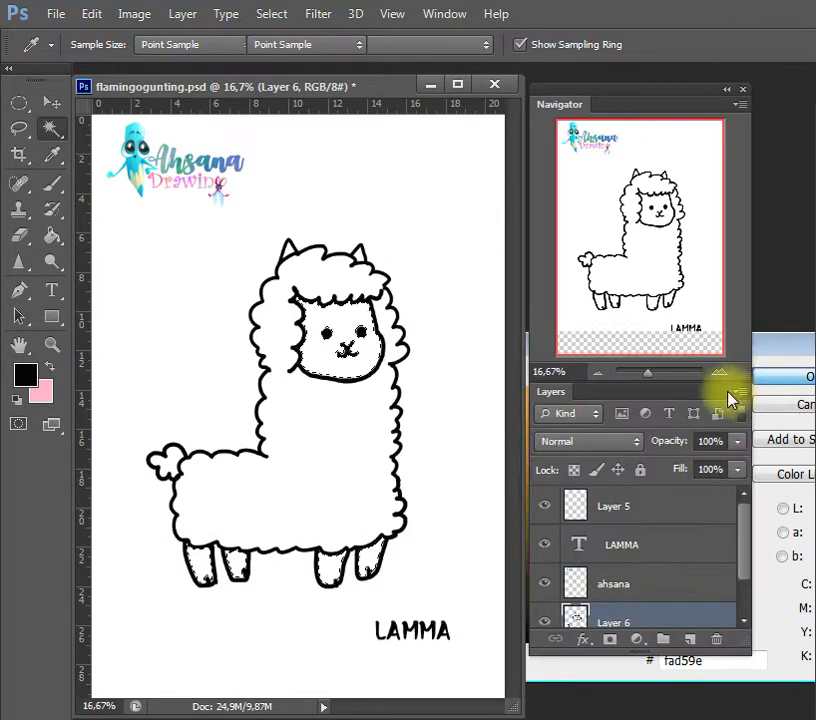
key(ctrl+BackSpace)
key(ctrl+d)
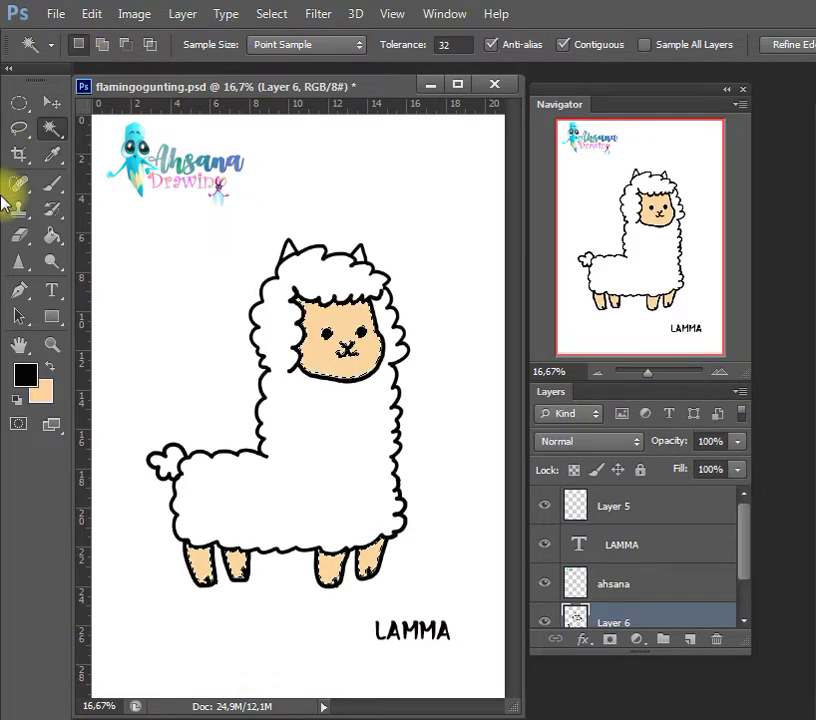
Swap colours and start shifting the foreground colour toward pink
key(x)
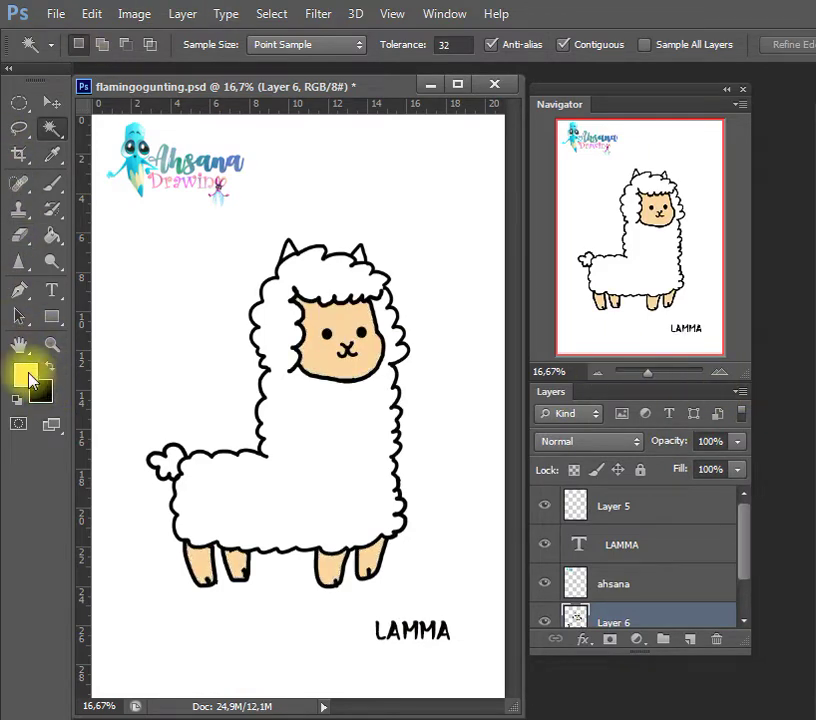
click(25, 373)
drag(619, 617, 620, 402)
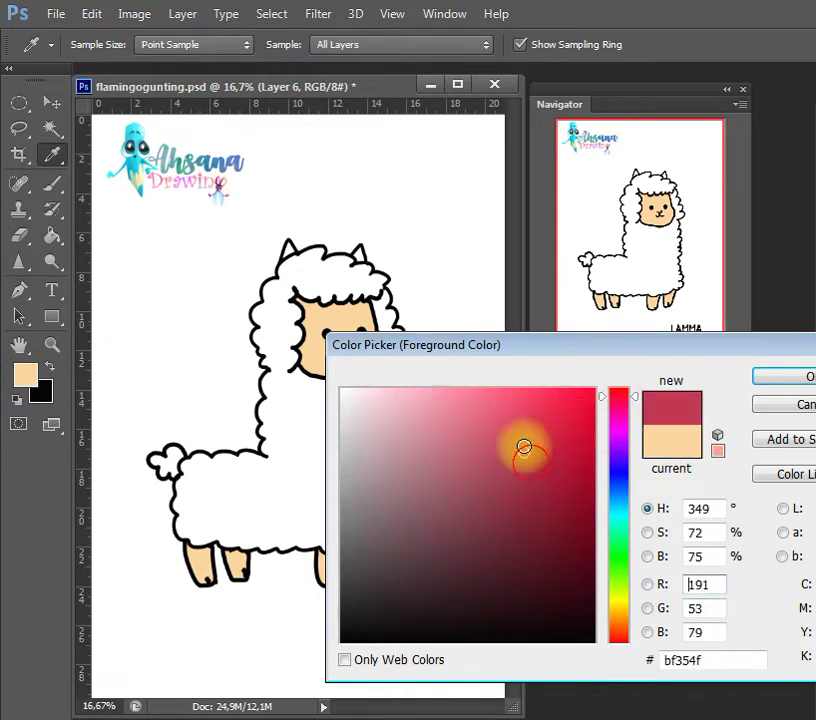
Choose a deep pink, set brush opacity to 20%, enlarge it, and dab the cheek
drag(525, 443, 521, 430)
click(801, 380)
key(b)
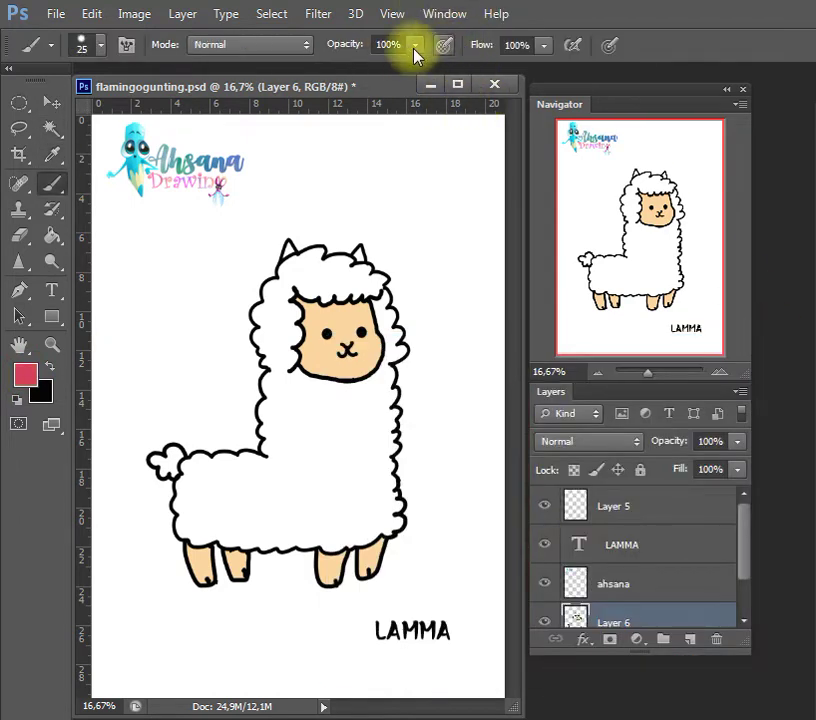
click(415, 44)
drag(395, 67, 335, 60)
key(bracketright)
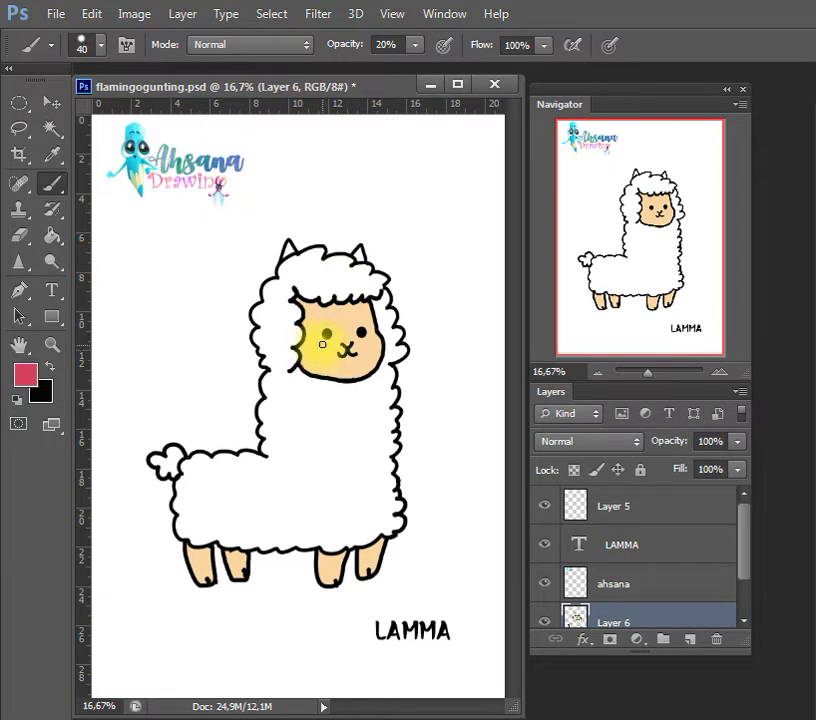
click(367, 344)
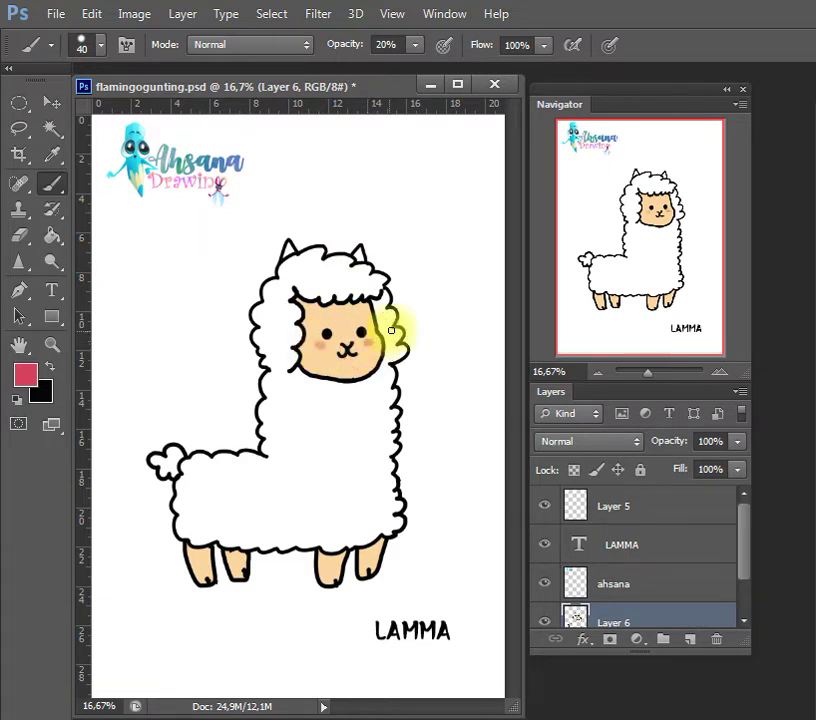
Sample the peach skin tone and Magic Wand select the llama's white wool
key(w)
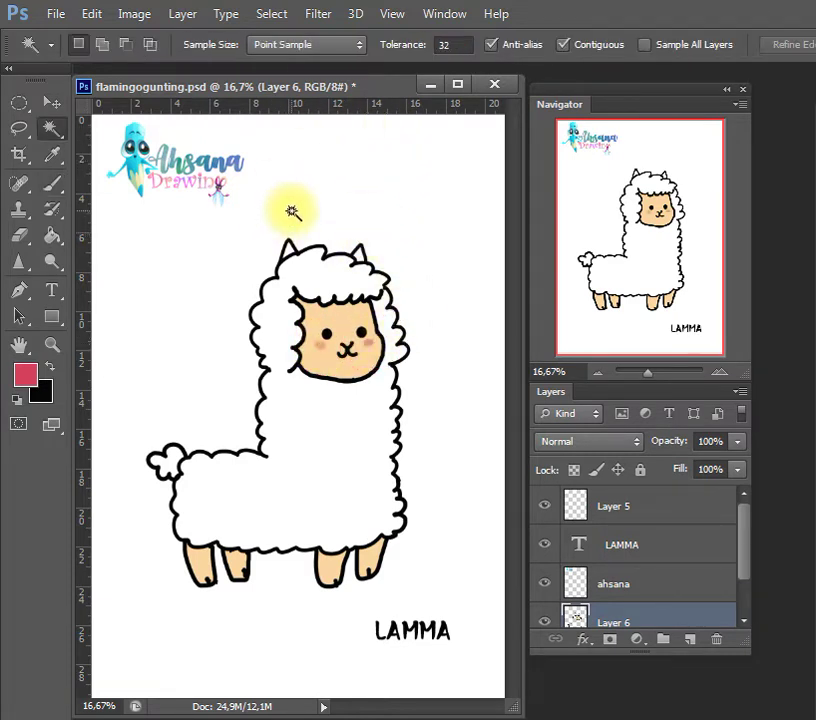
click(285, 244)
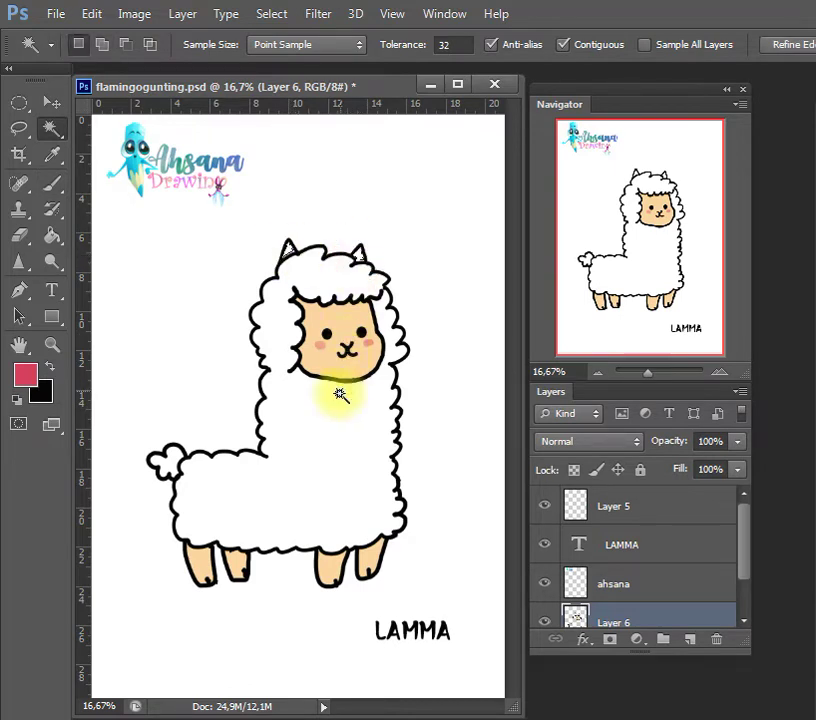
key(i)
click(330, 352)
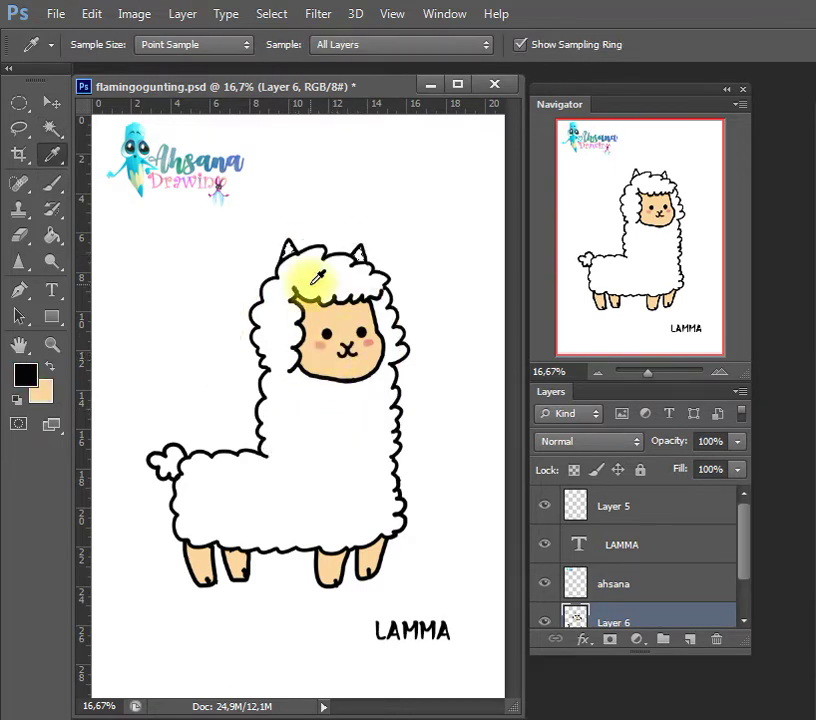
key(w)
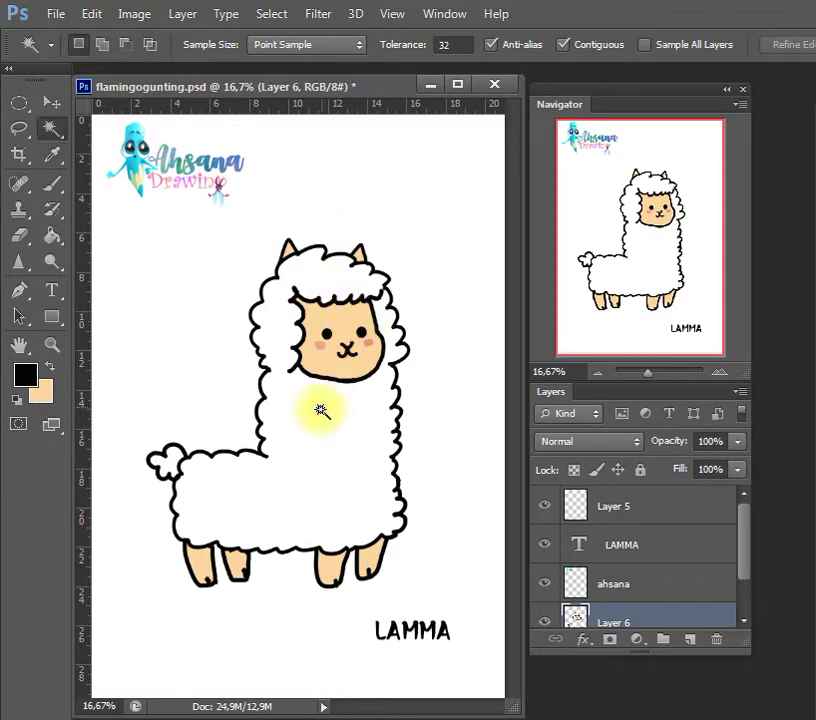
click(197, 463)
Set the foreground colour to light grey d6d6d6
click(25, 374)
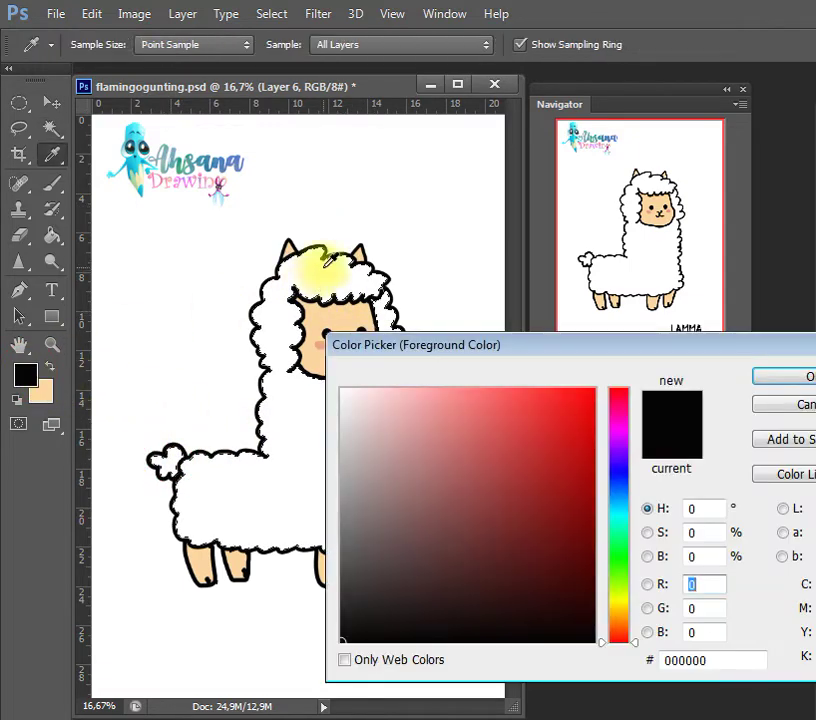
click(351, 412)
click(330, 417)
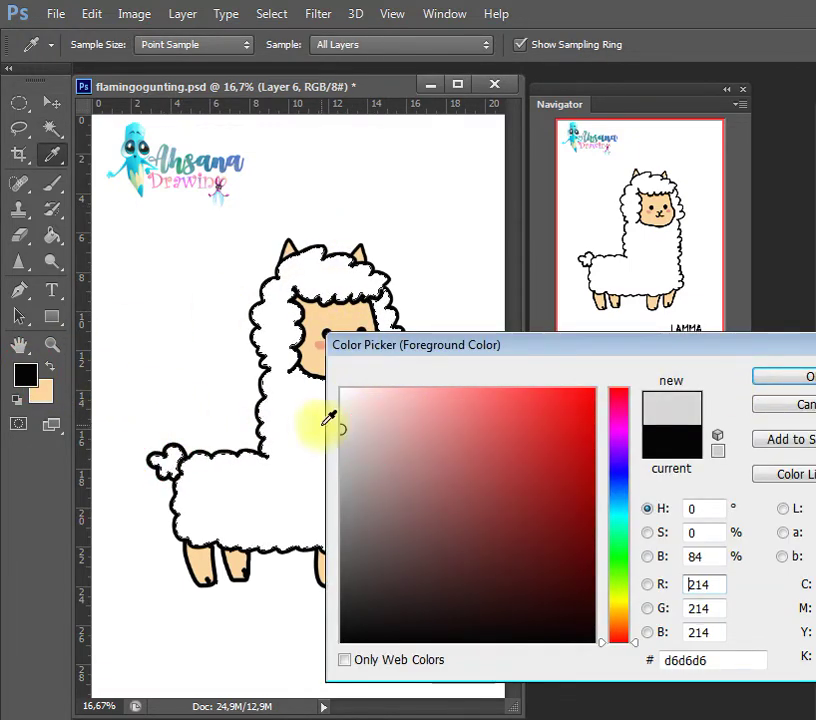
click(763, 385)
With a size 70 brush, shade the tail and the wool's inner edges in grey
key(b)
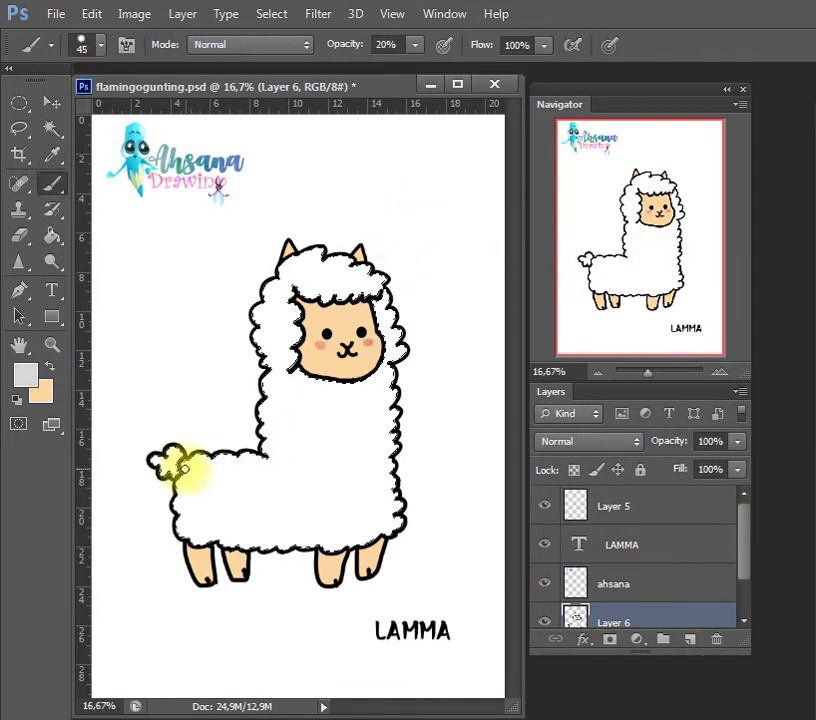
key(bracketright)
key(bracketright)
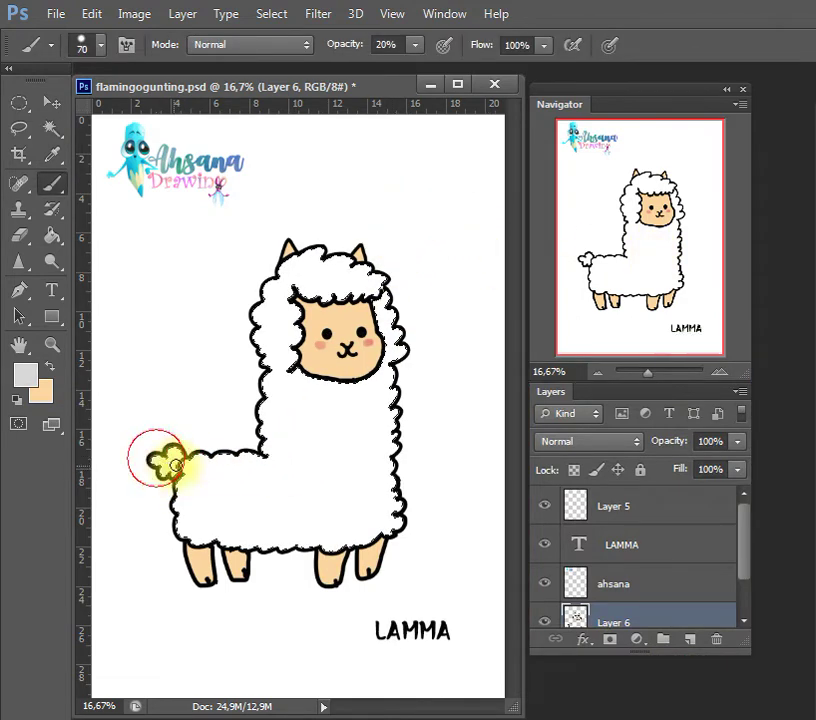
mouse_move(164, 464)
mouse_down()
mouse_move(199, 450)
mouse_move(204, 490)
mouse_up()
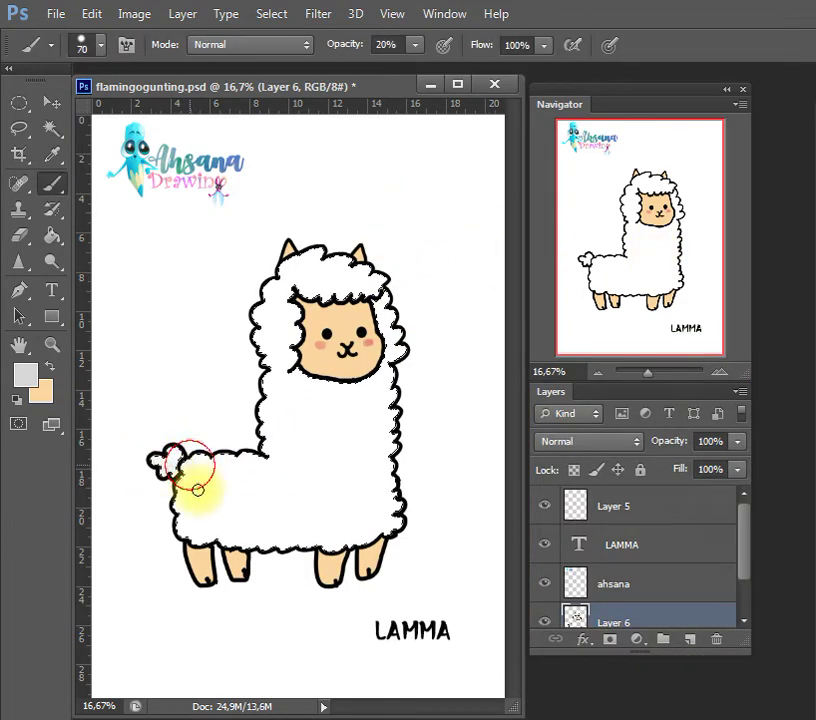
key(0)
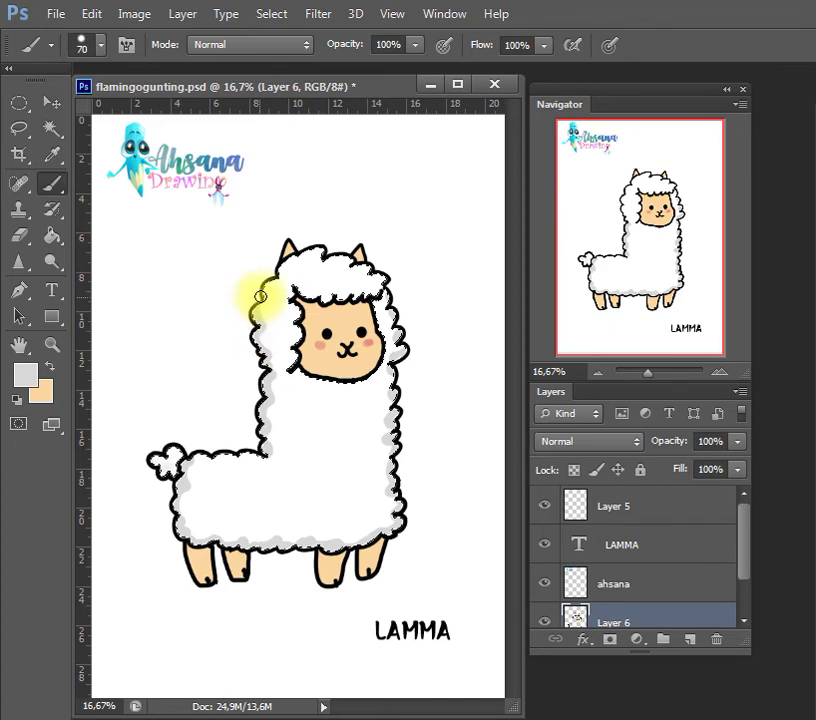
drag(366, 146, 432, 231)
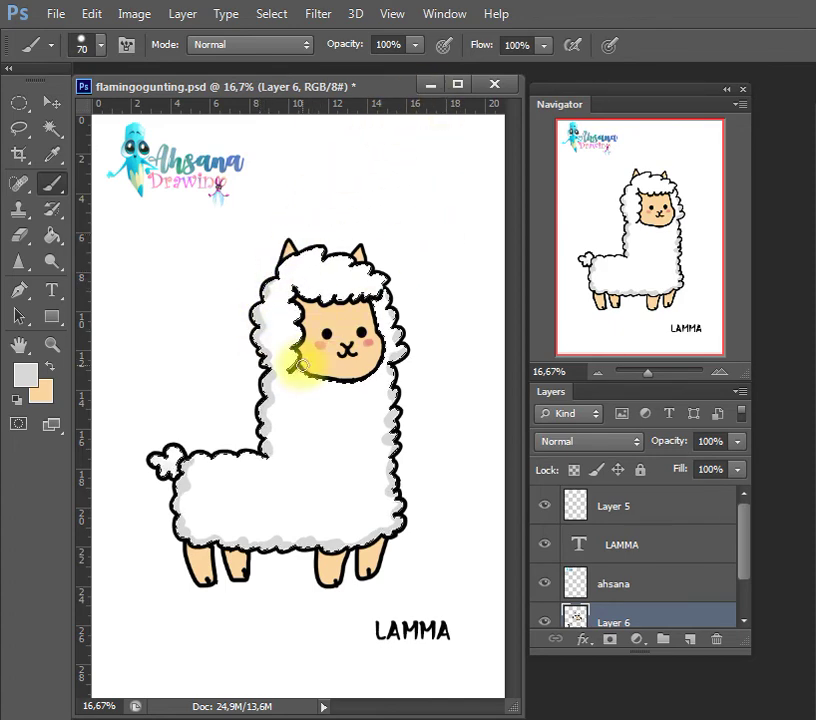